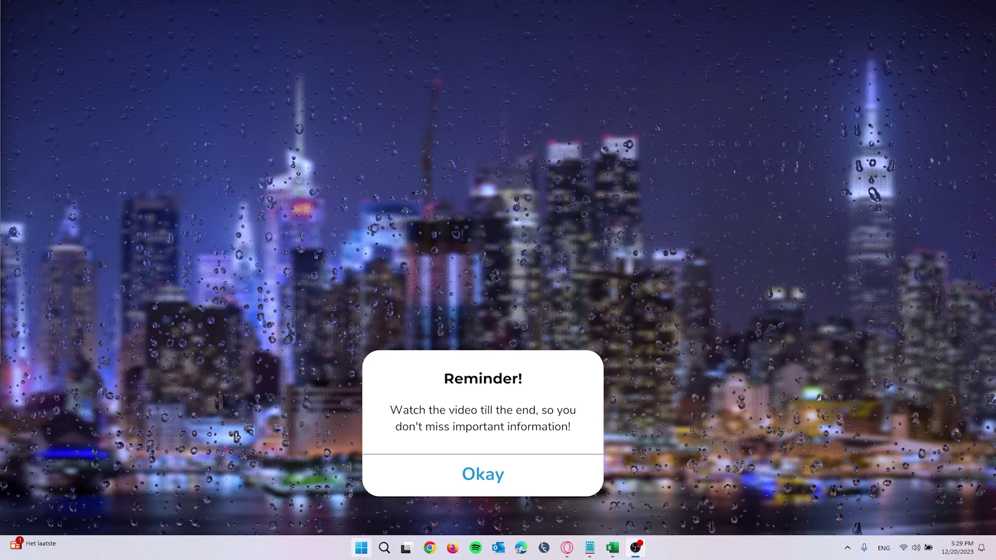
Step: Launch Google Chrome from the taskbar into a new window
left_click(427, 548)
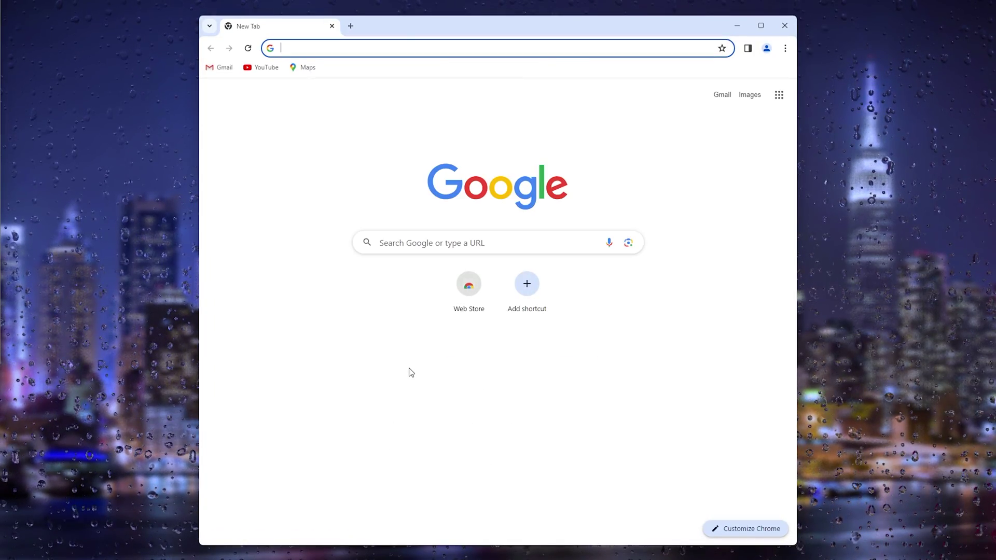
Step: Open Chrome Settings from the three-dot menu
left_click(785, 50)
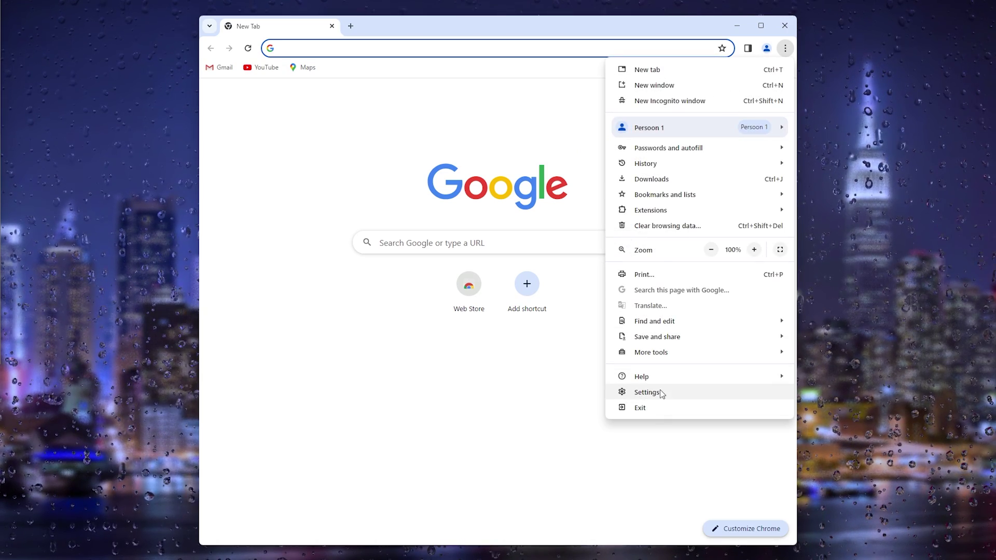
left_click(662, 394)
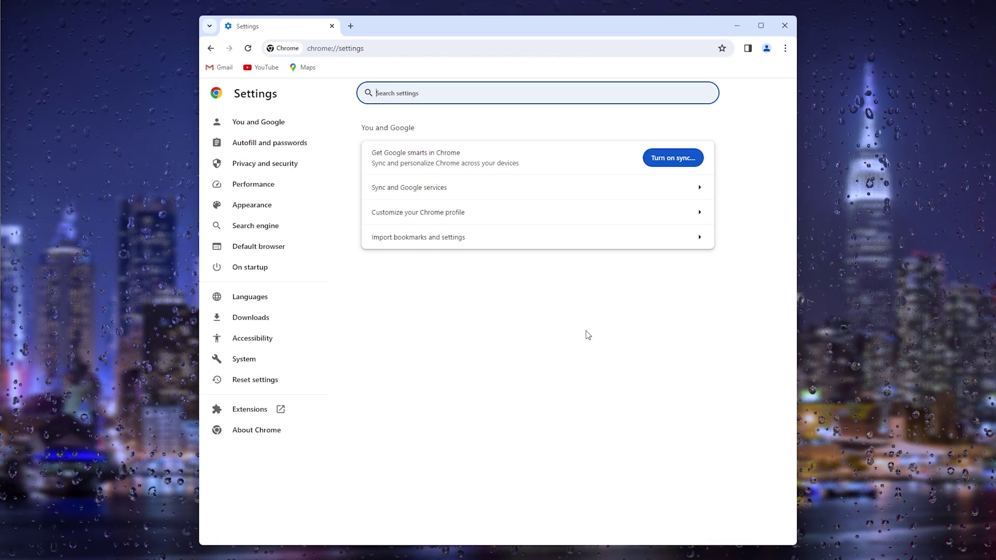
Step: Check that Third-party cookies is set to Allow, then go back to Privacy and security
left_click(297, 171)
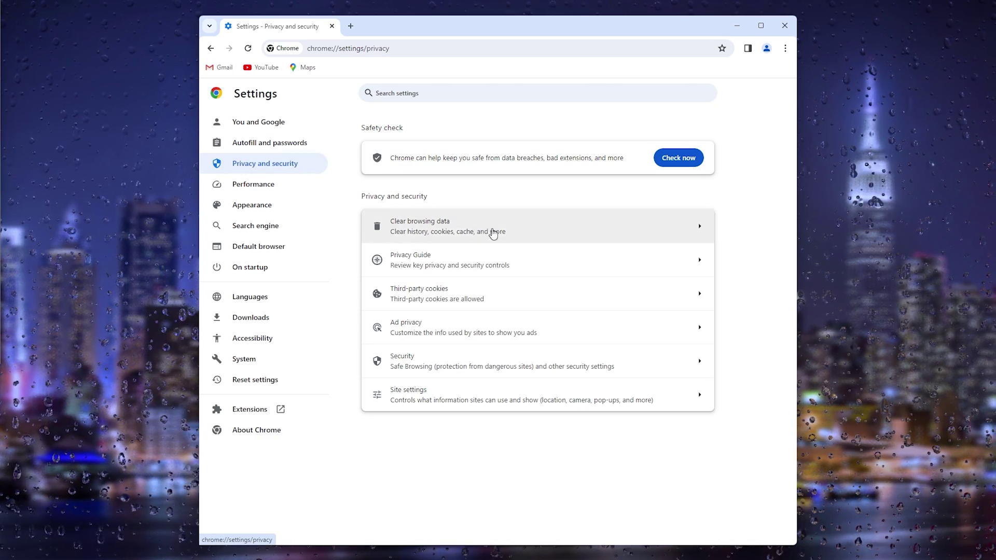
left_click(483, 300)
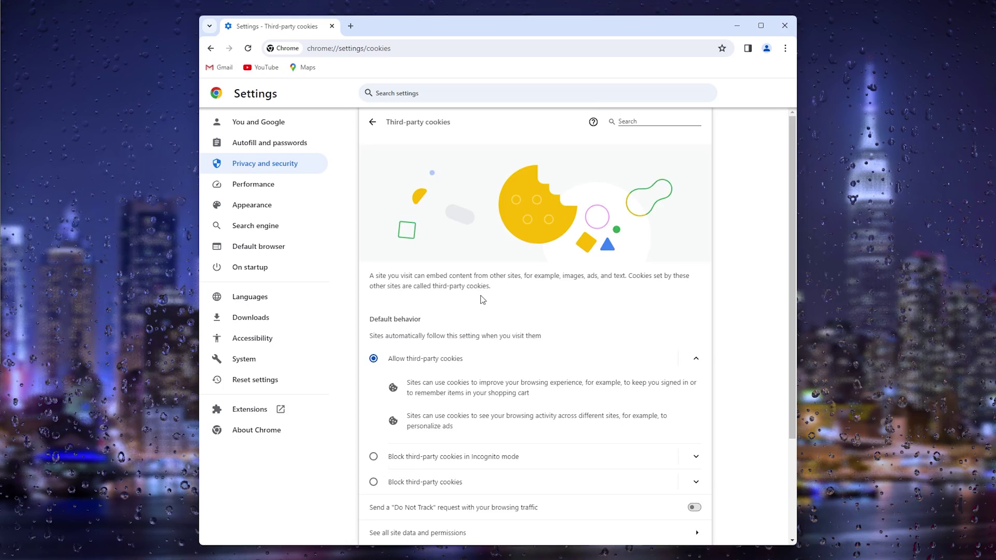
scroll(451, 295, "down", 2)
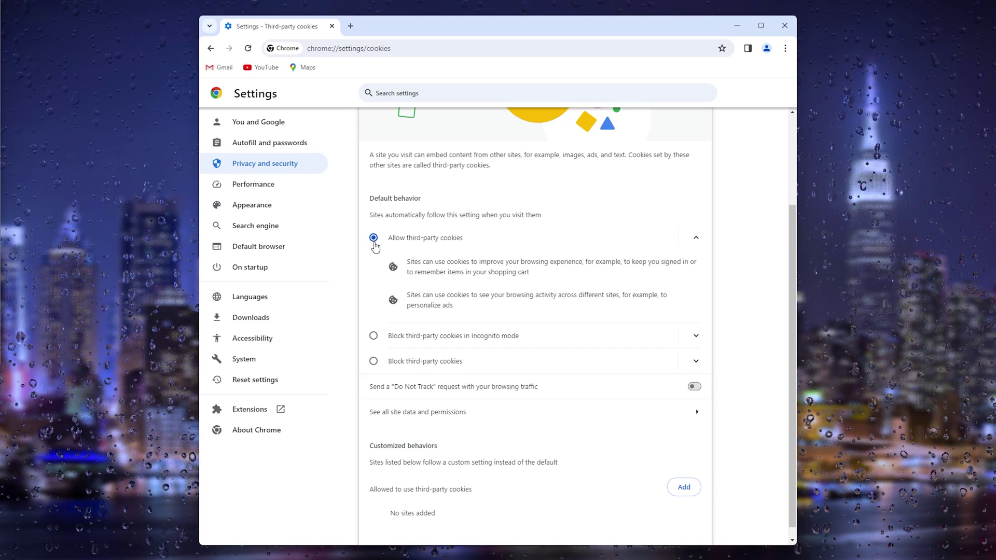
left_click(300, 172)
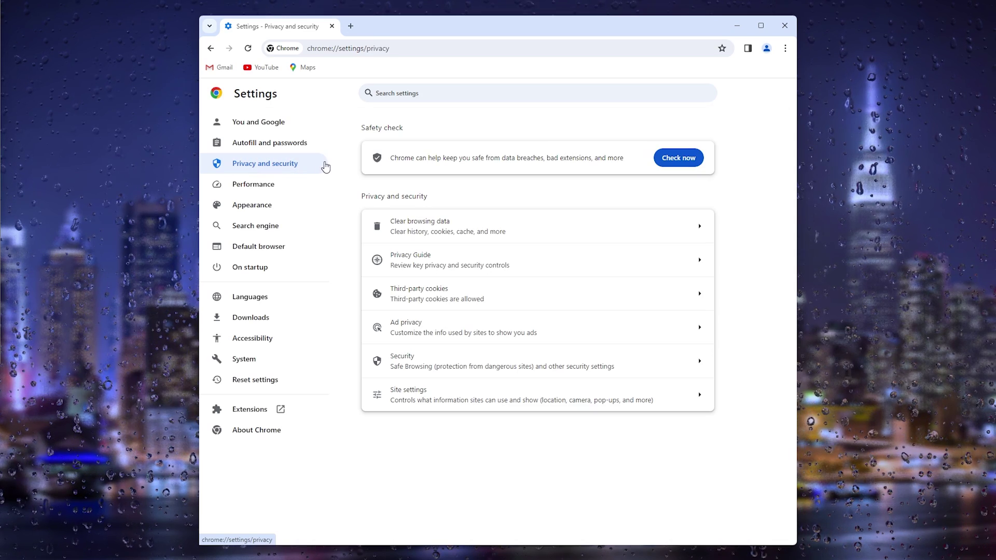
Step: Clear all-time history, cookies and site data, and cached images and files
left_click(483, 232)
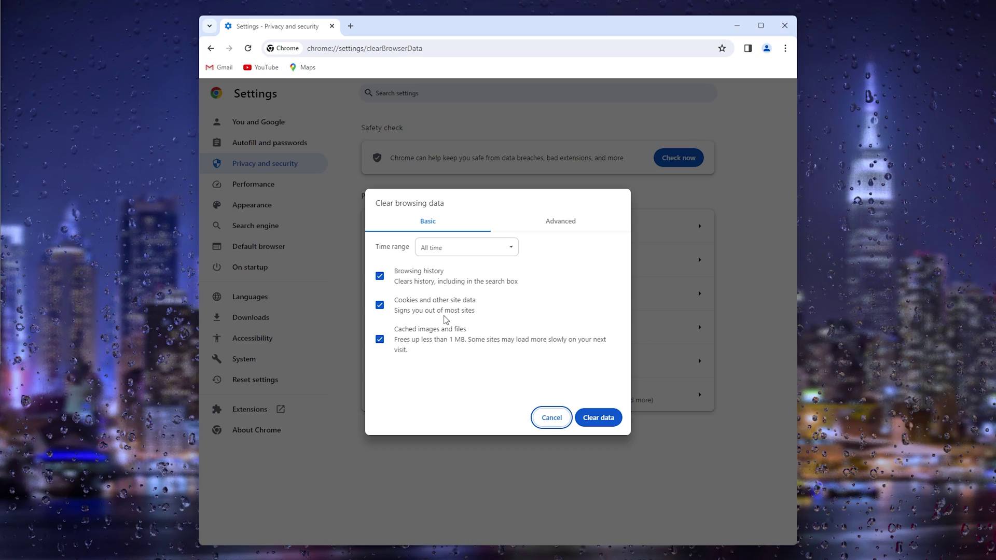
left_click(596, 417)
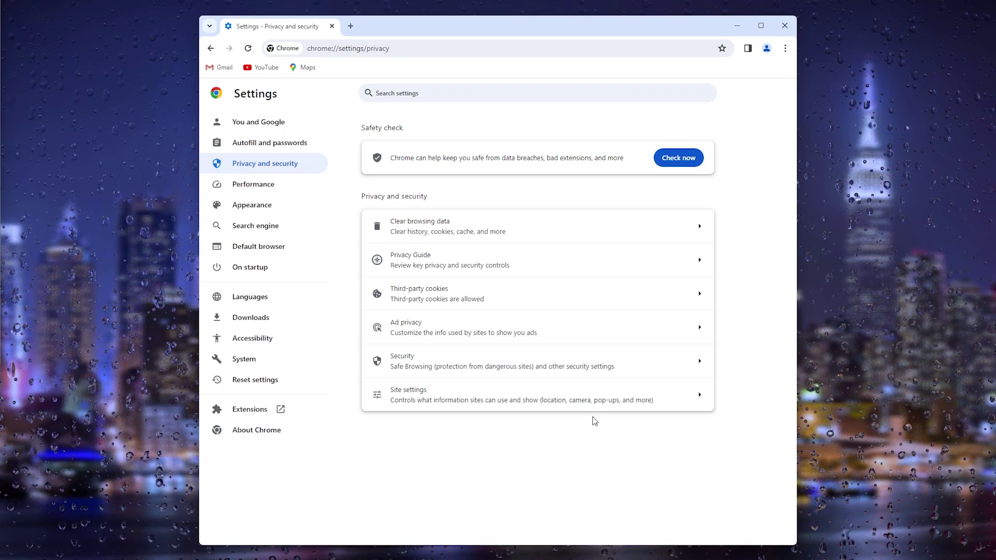
Step: Open the Security page under Privacy and security
left_click(533, 370)
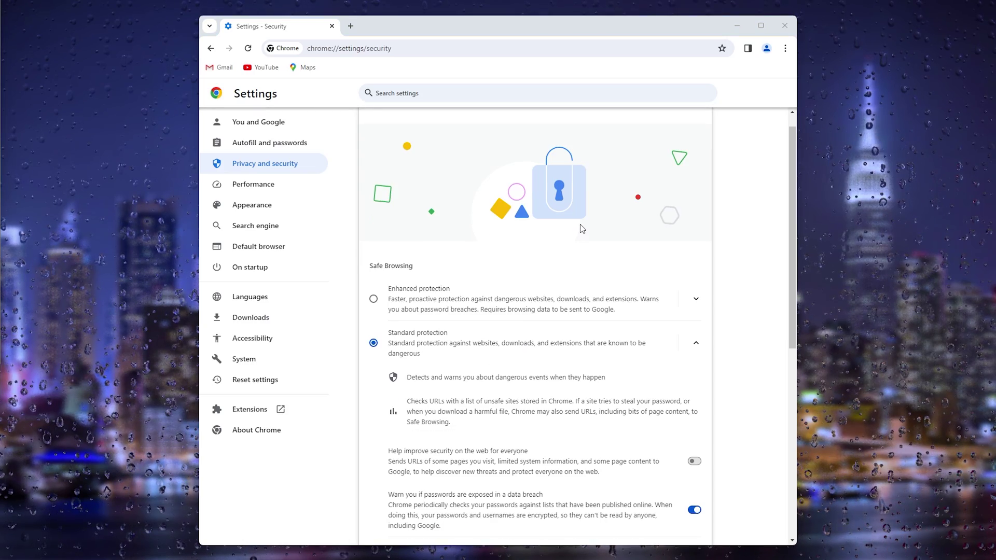
scroll(557, 245, "down", 1)
scroll(568, 234, "down", 3)
scroll(579, 229, "down", 1)
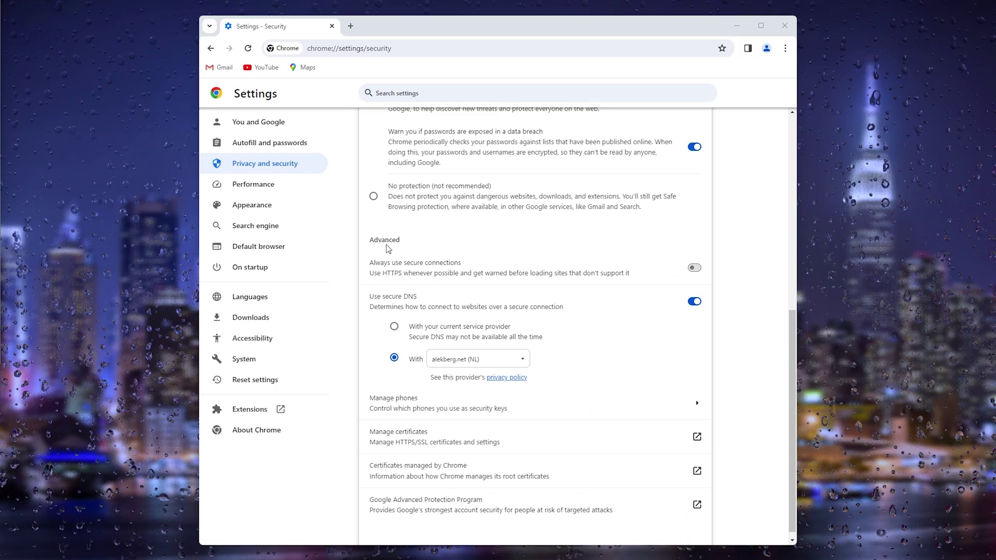
scroll(397, 249, "down", 1)
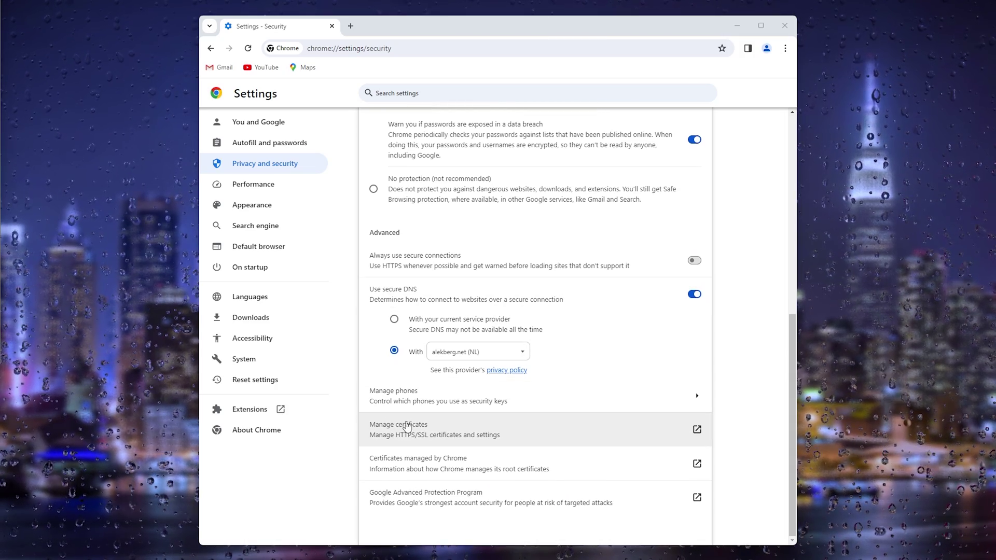
Step: Open the Windows Certificates manager via Manage certificates
left_click(666, 434)
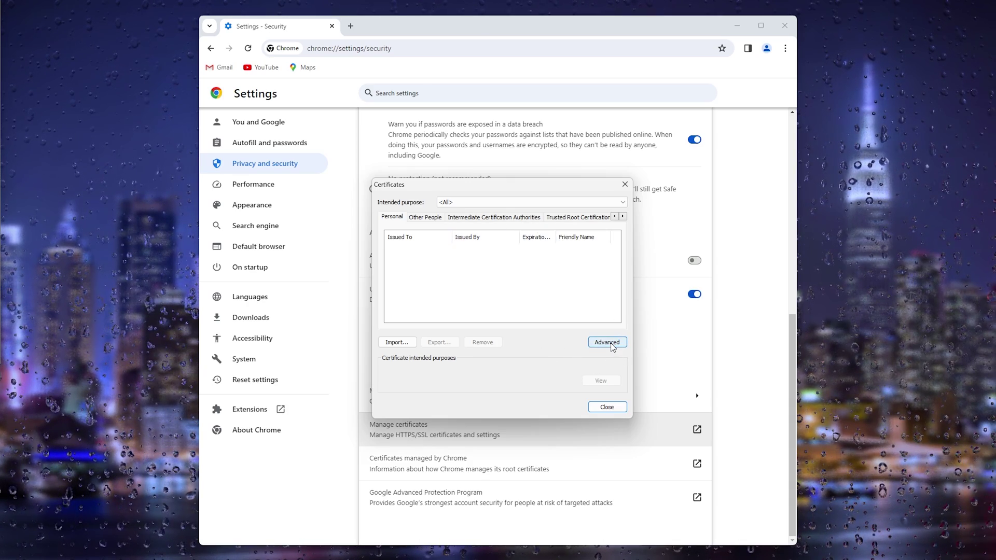
Step: In Advanced Options, tick Client Authentication as a certificate purpose and confirm with OK
left_click(612, 347)
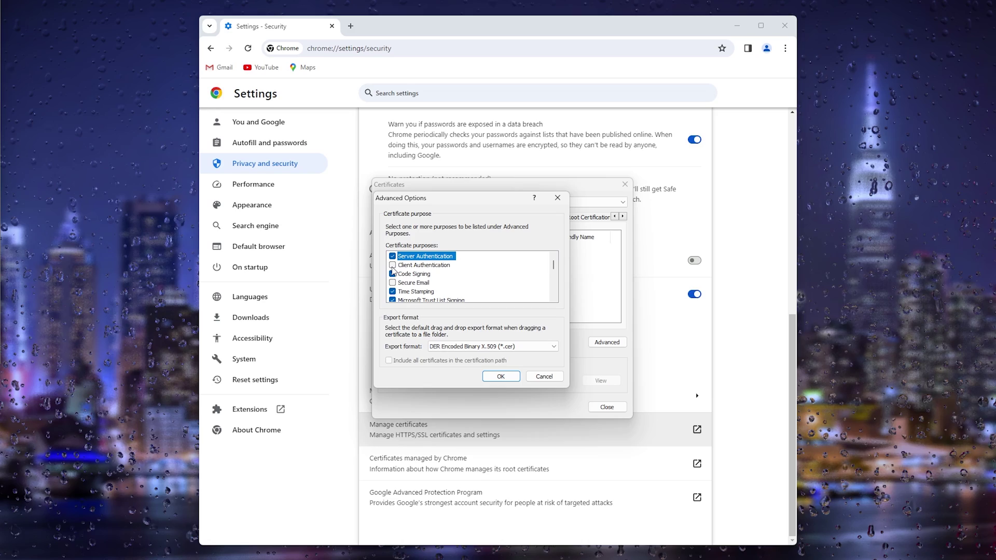
left_click(393, 267)
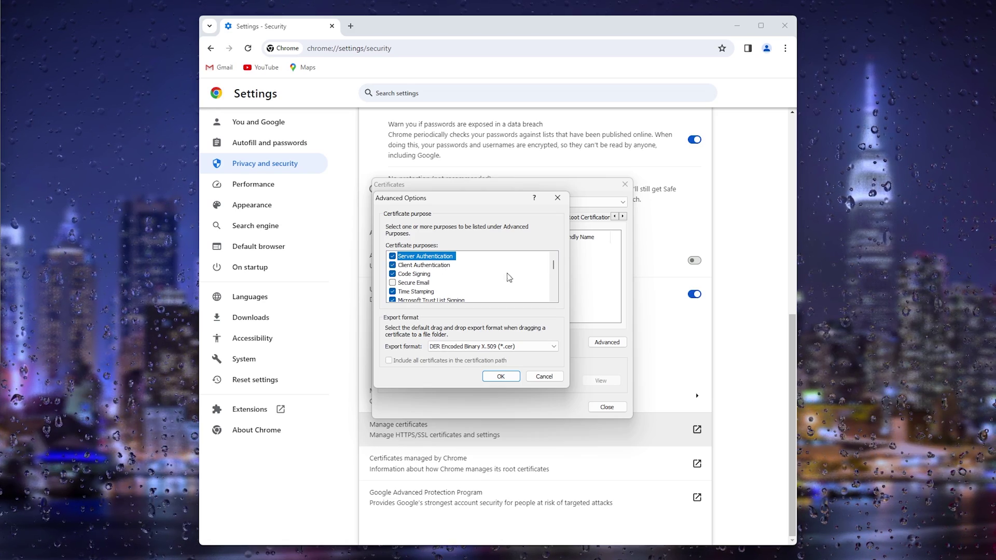
left_click(498, 378)
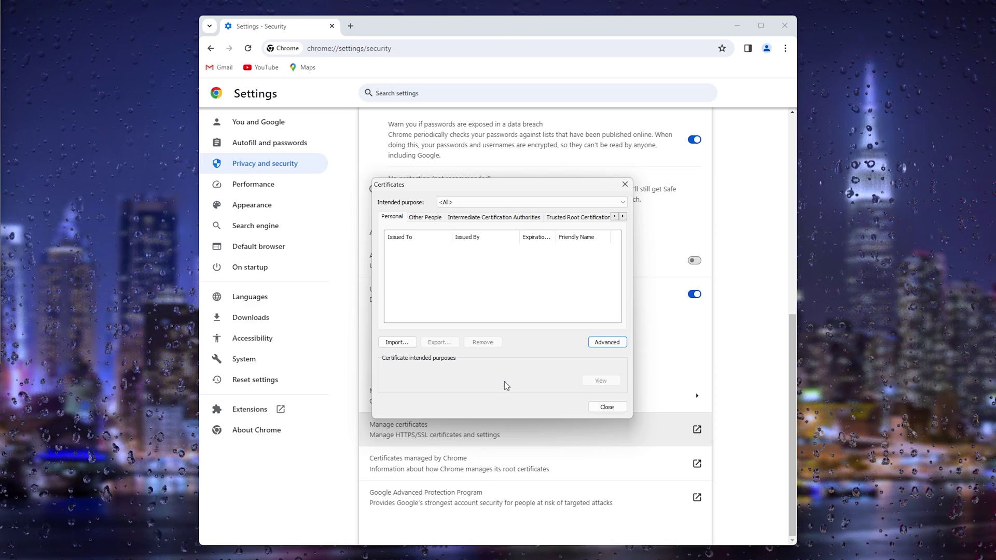
Step: Close the Certificates dialog to return to the Security settings page
left_click(600, 405)
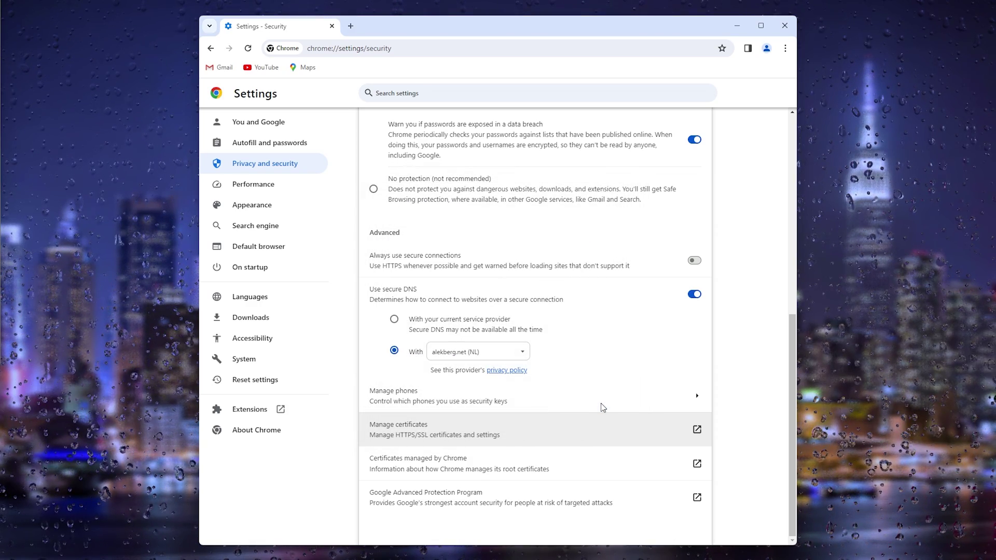